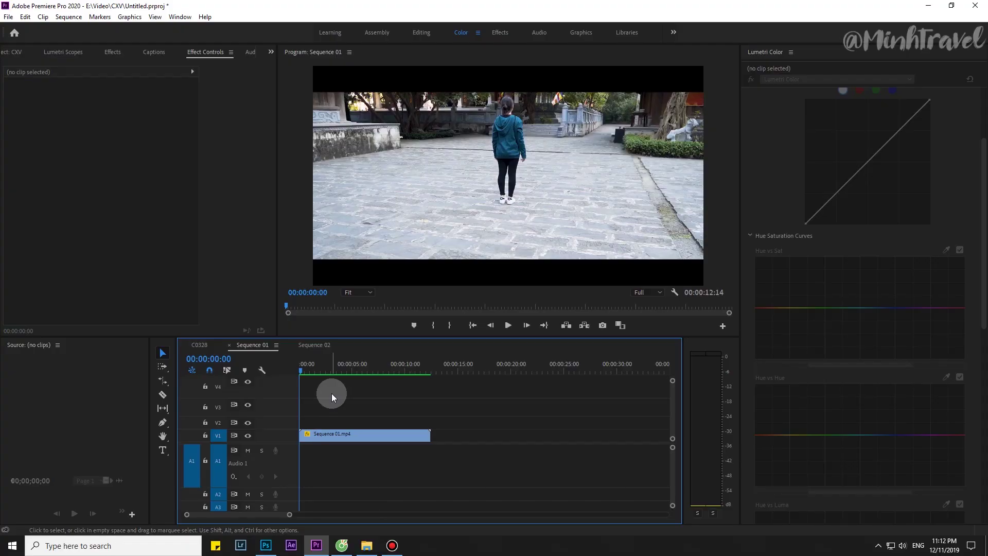
- Preview the courtyard clip and select it at the raised-hand frame, 00:00:05:16
key(space)
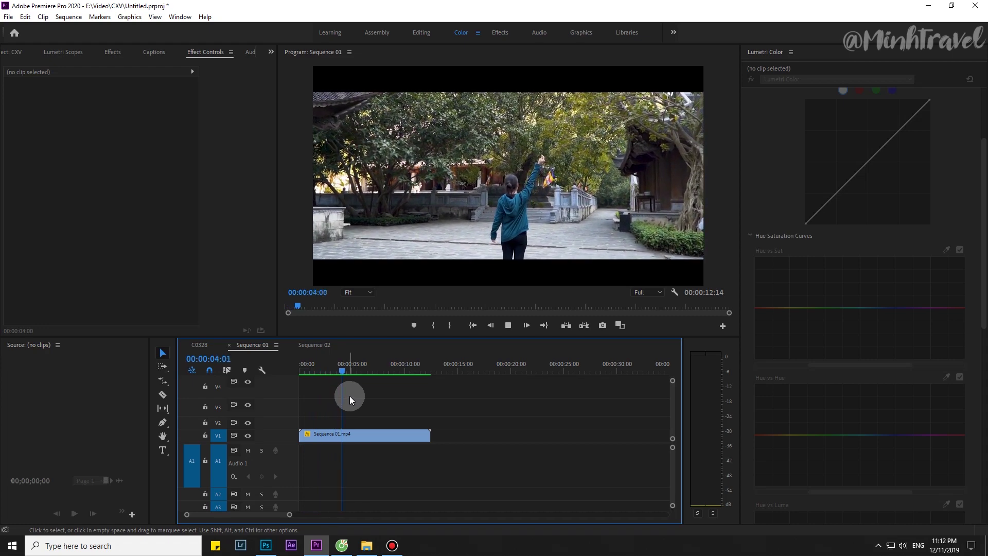
key(space)
drag(349, 368, 340, 372)
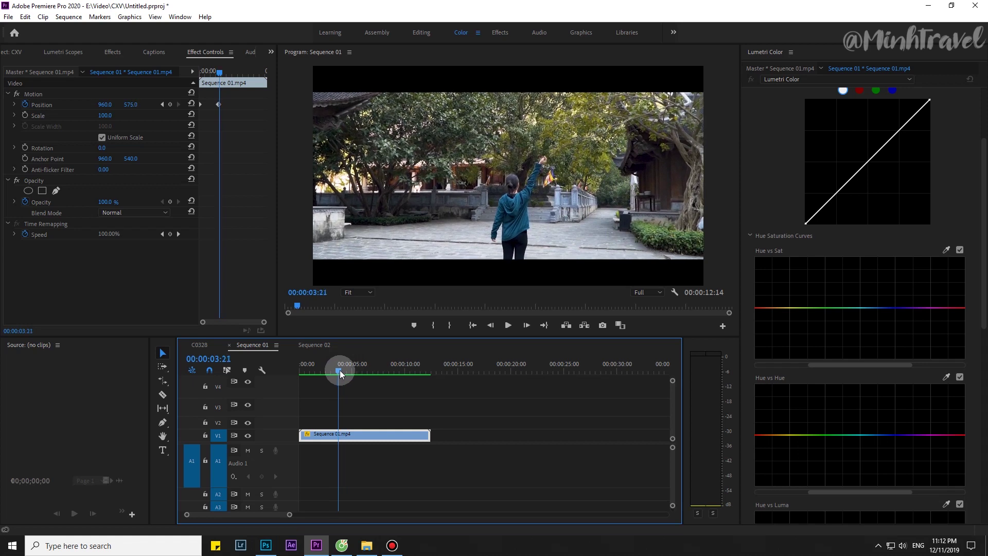
drag(341, 374, 395, 378)
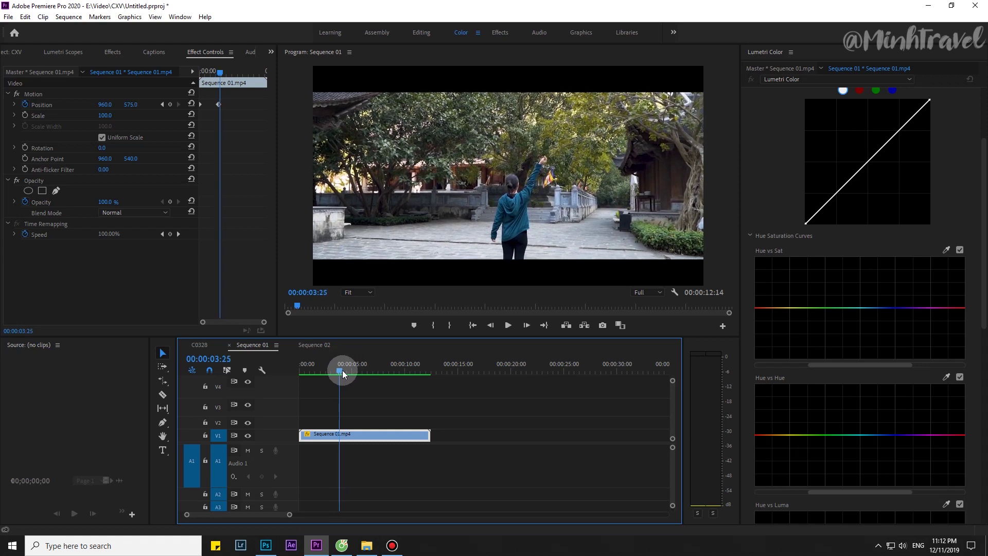
mouse_move(395, 377)
mouse_down()
mouse_move(409, 372)
mouse_move(295, 384)
mouse_up()
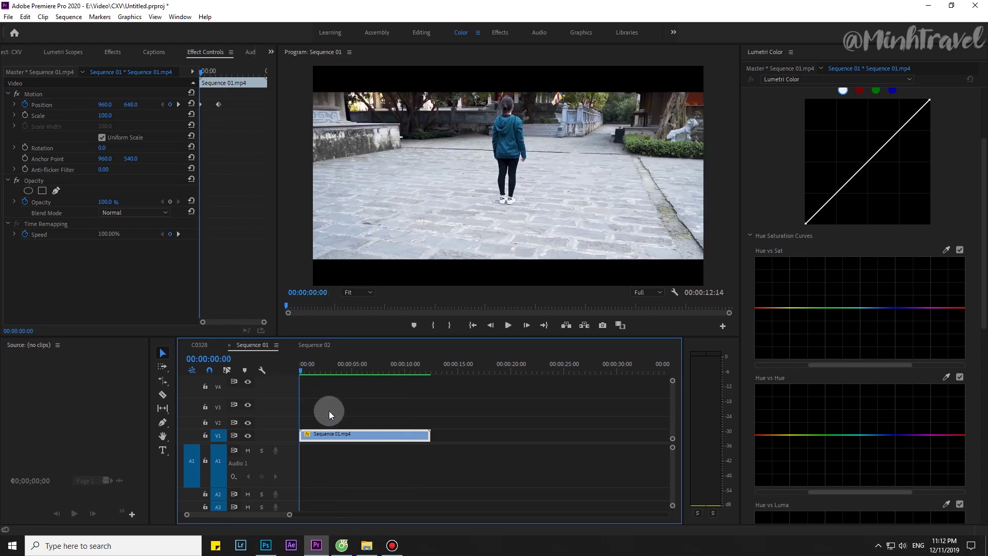
click(377, 412)
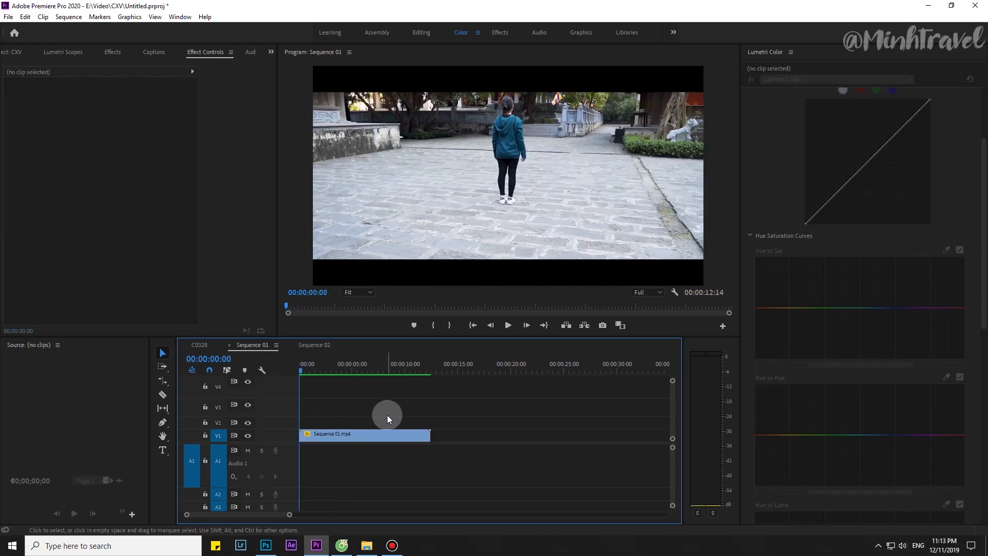
click(357, 370)
- Bring up the Lumetri Color panel with its Curves section expanded
click(362, 437)
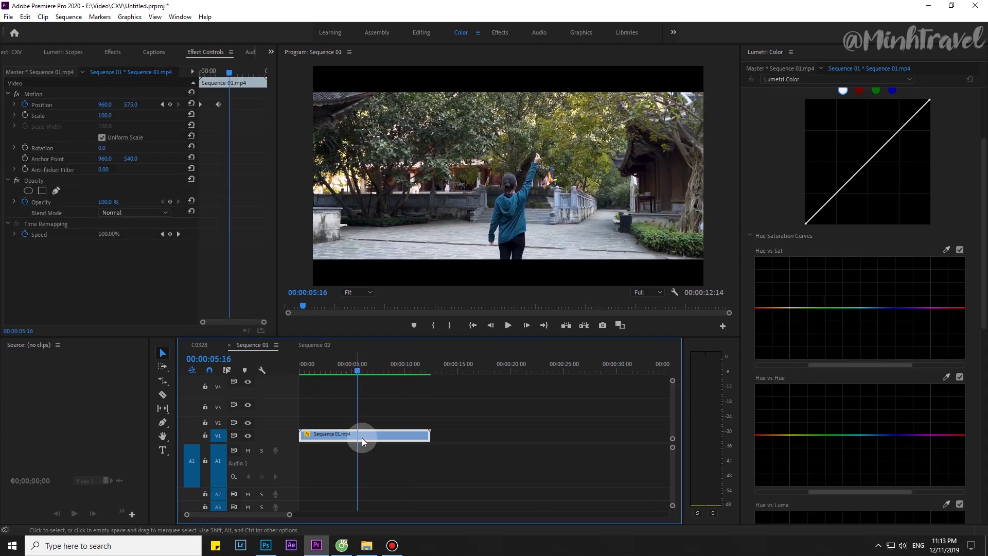
click(461, 35)
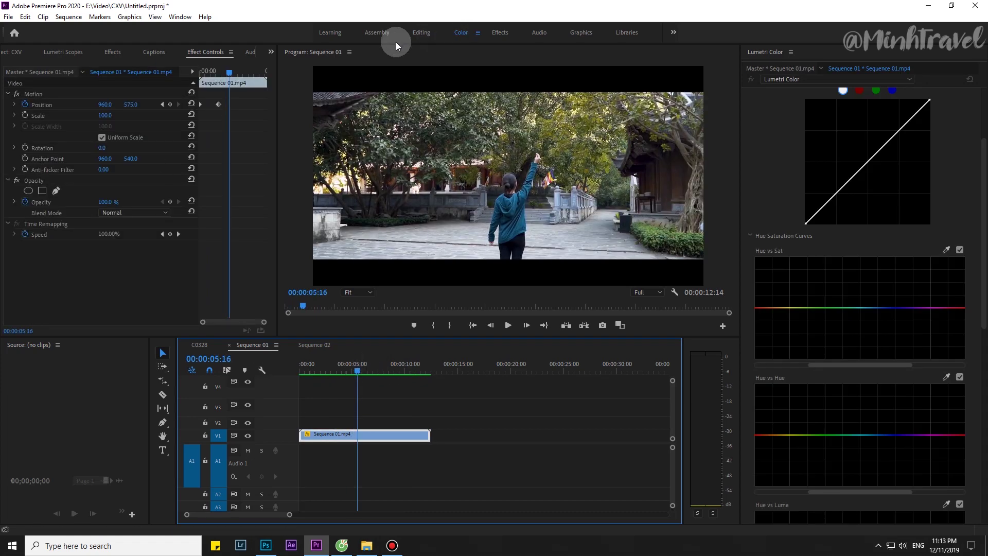
click(770, 64)
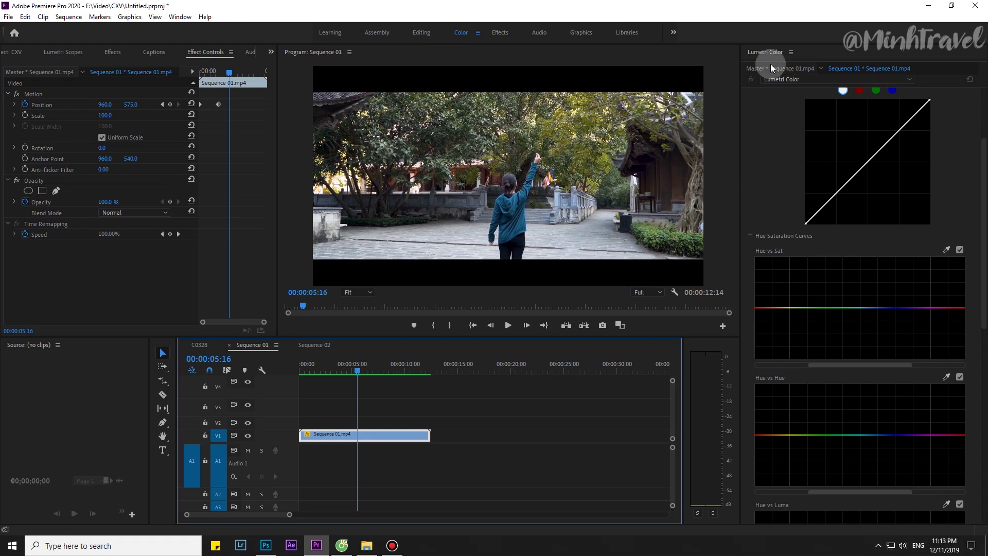
scroll(790, 215, up, 3)
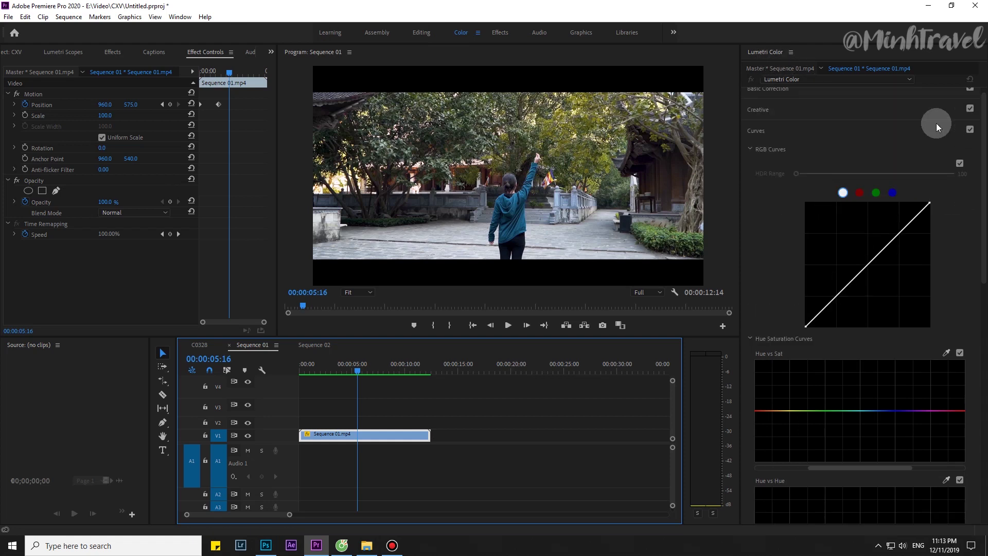
scroll(937, 123, up, 2)
click(938, 141)
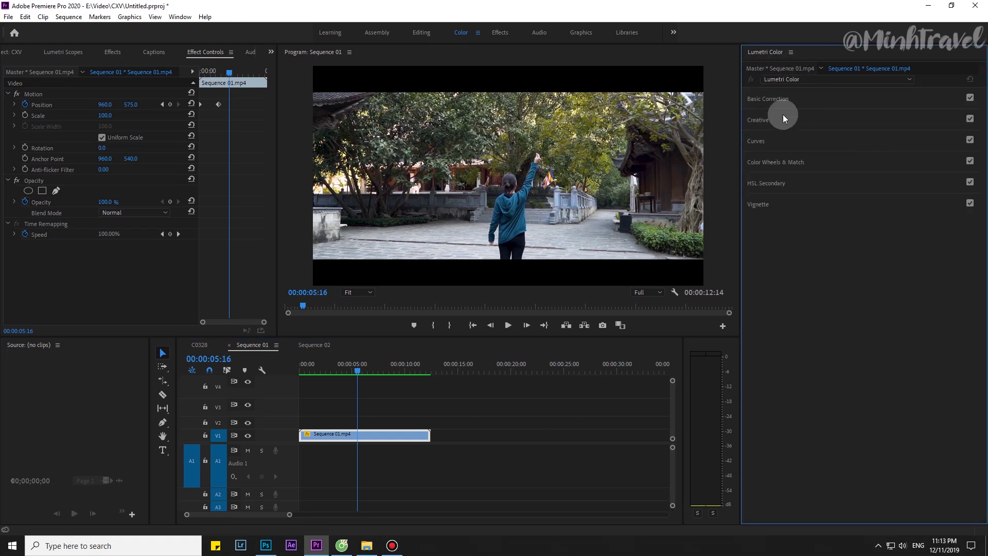
click(780, 140)
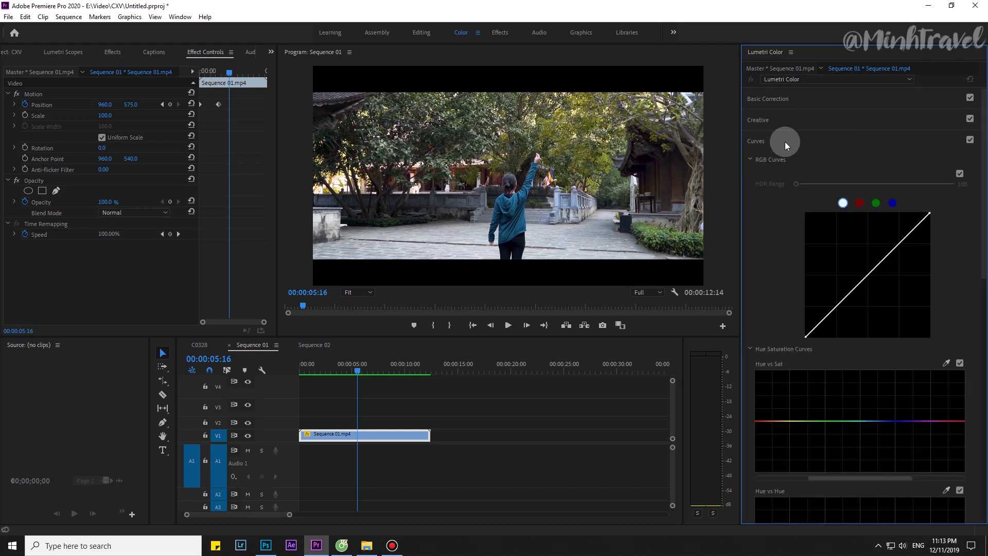
scroll(800, 233, down, 1)
scroll(799, 373, down, 3)
scroll(856, 377, down, 3)
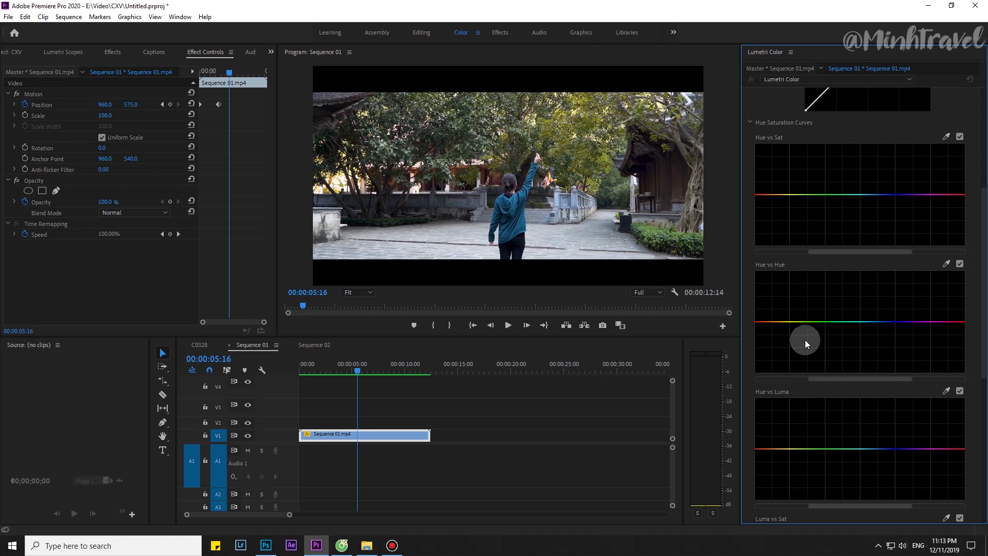
- Apply Lumetri Color from the Hue Saturation Curves and anchor Hue vs Hue at yellow
click(804, 338)
scroll(783, 316, up, 2)
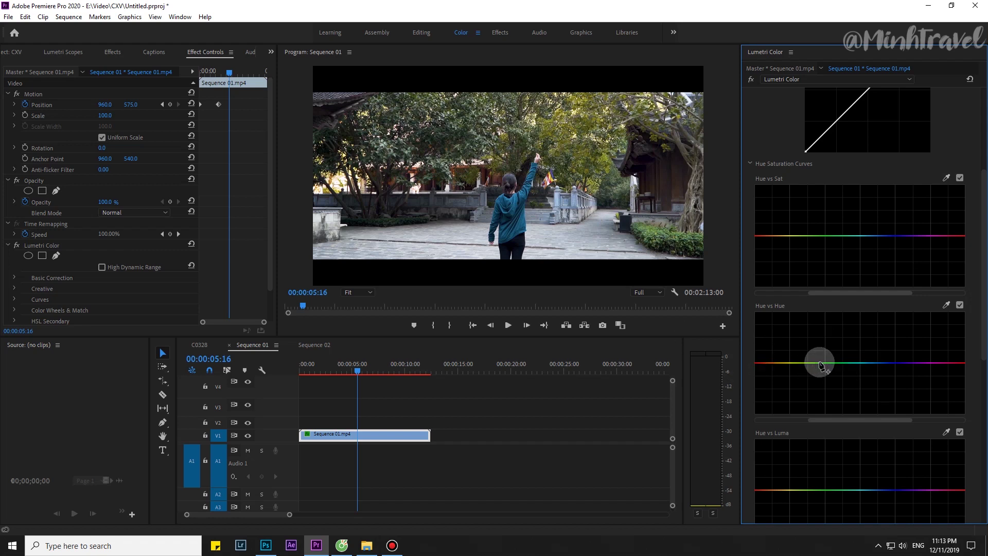
click(782, 363)
- Anchor Hue vs Hue at cyan and lift the yellow-to-green range to turn the trees pink-red
click(858, 363)
drag(790, 362, 790, 343)
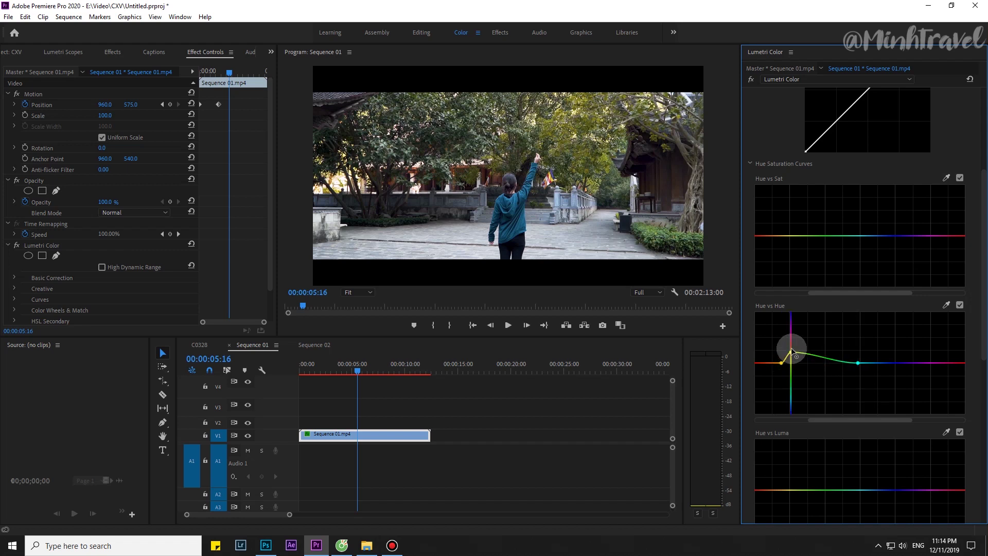
drag(850, 360, 854, 344)
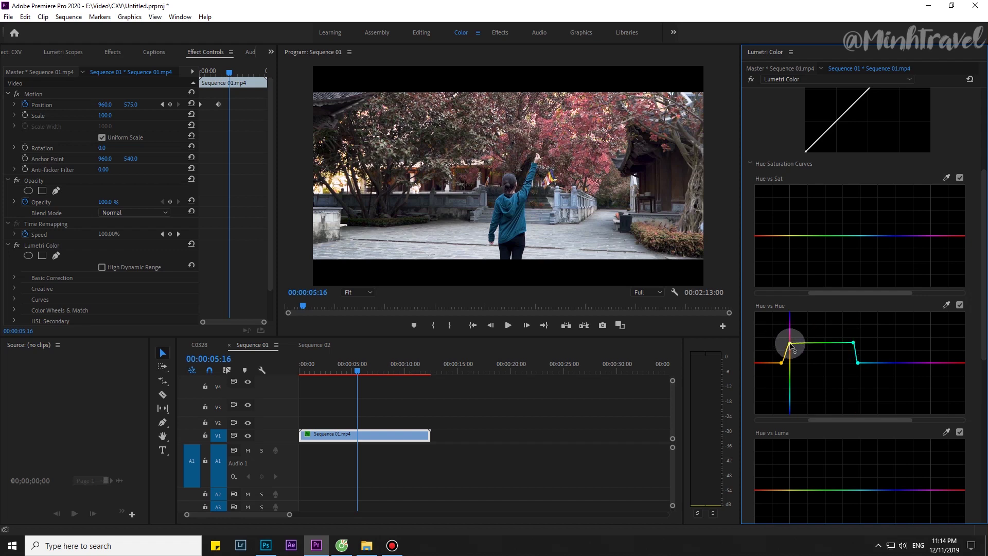
drag(793, 344, 794, 344)
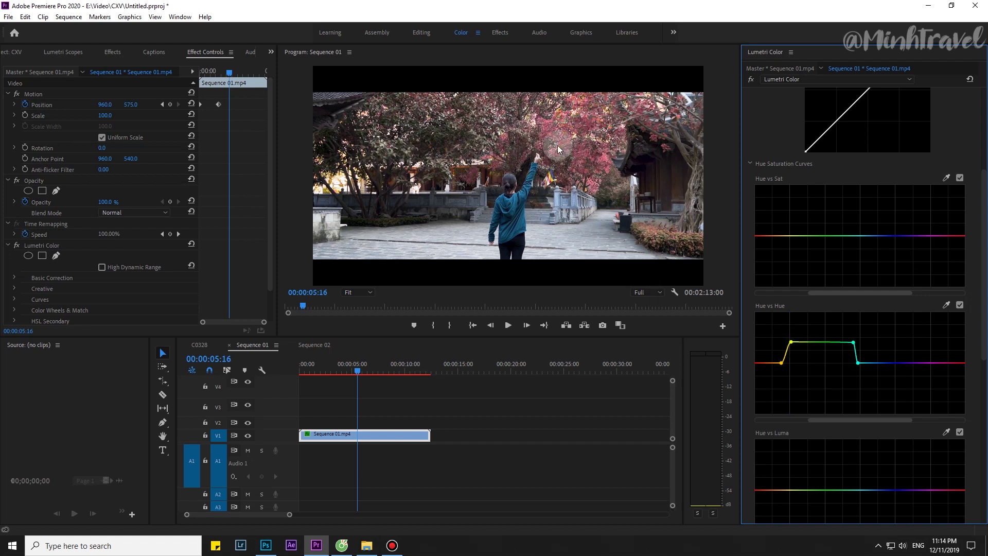
- Anchor Hue vs Sat at orange and cyan and raise the plateau between them
click(776, 236)
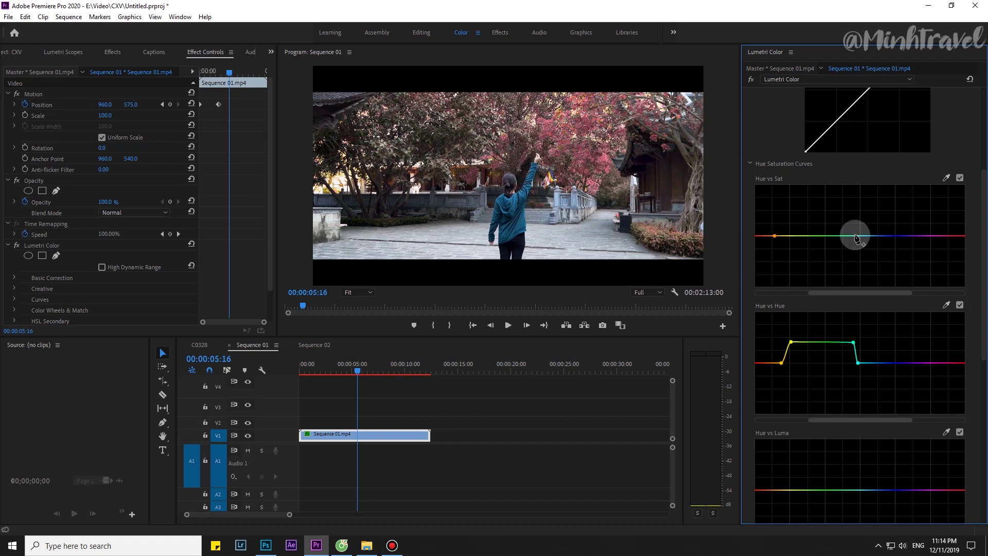
click(857, 236)
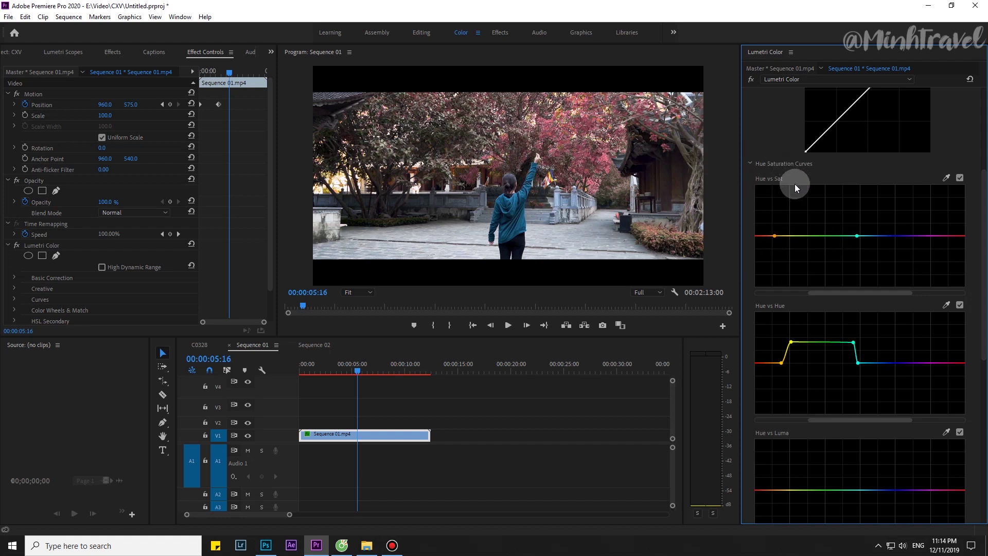
drag(790, 236, 790, 213)
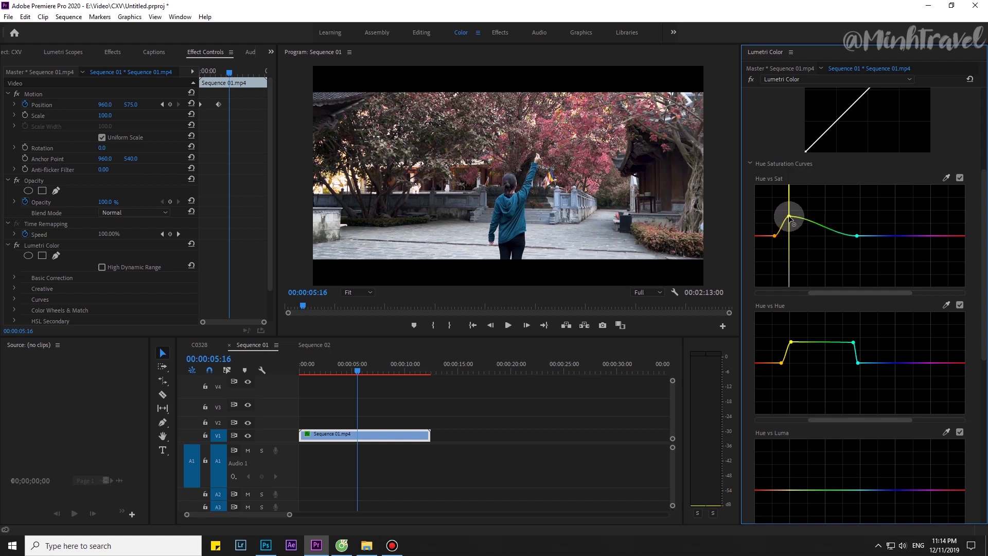
drag(845, 231, 854, 225)
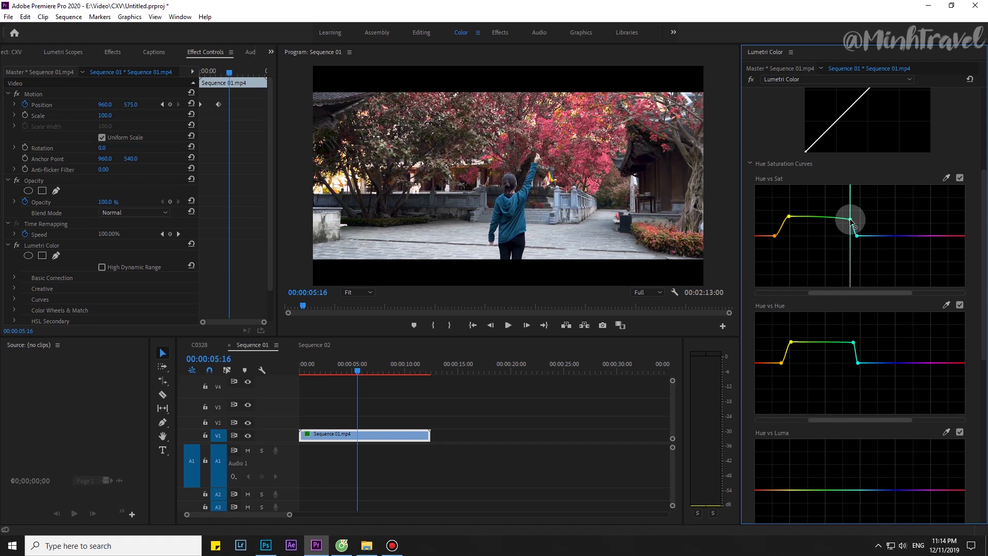
drag(852, 223, 850, 223)
drag(789, 217, 788, 217)
click(850, 219)
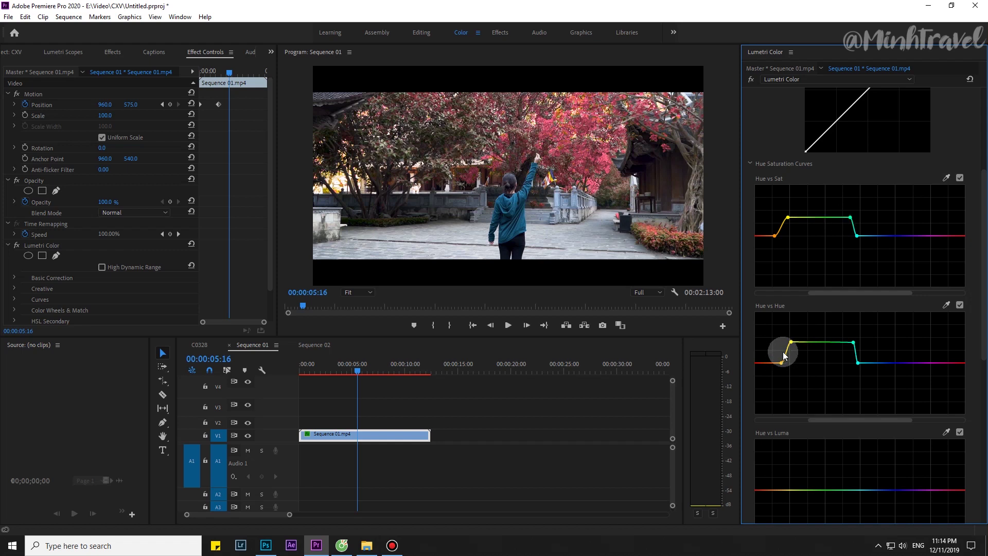
- Widen the Hue vs Hue plateau toward orange and cyan, add a top-left point, and scrub to check
mouse_move(781, 363)
mouse_down()
mouse_move(772, 364)
mouse_move(778, 341)
mouse_up()
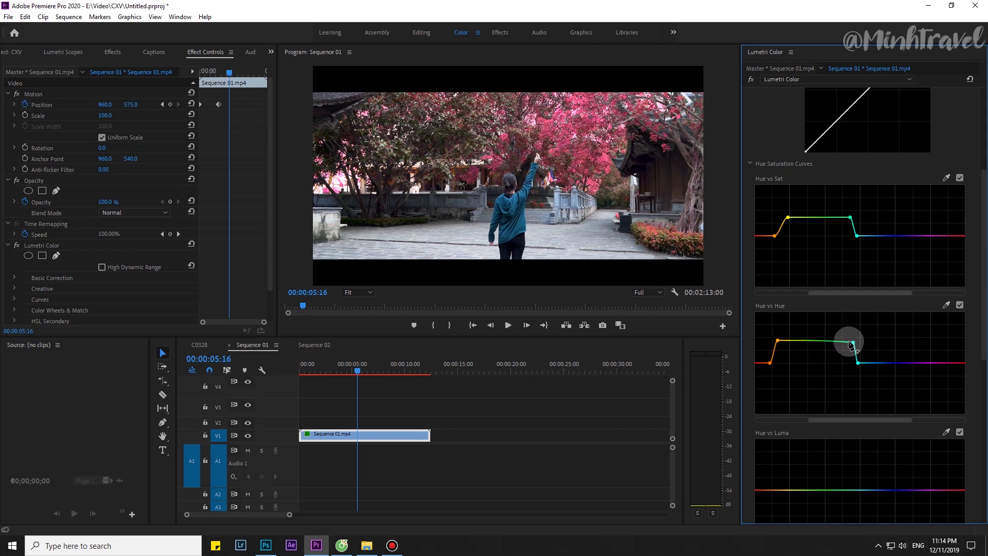
drag(853, 342, 856, 342)
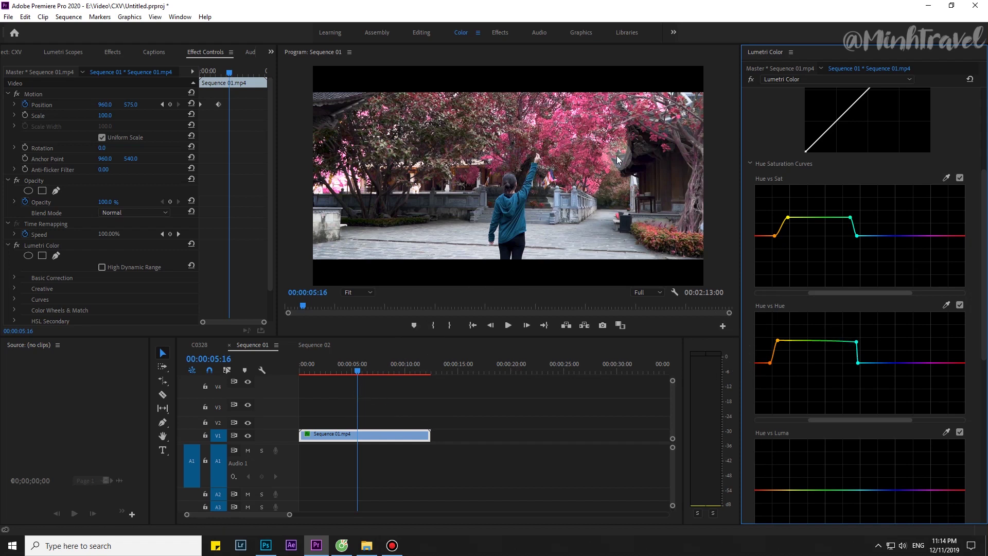
click(777, 340)
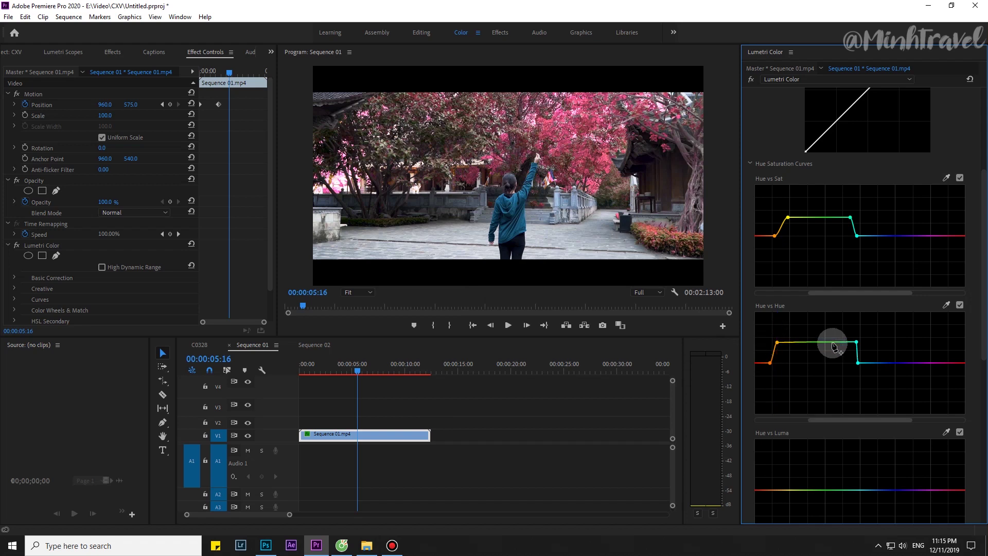
drag(294, 373, 370, 381)
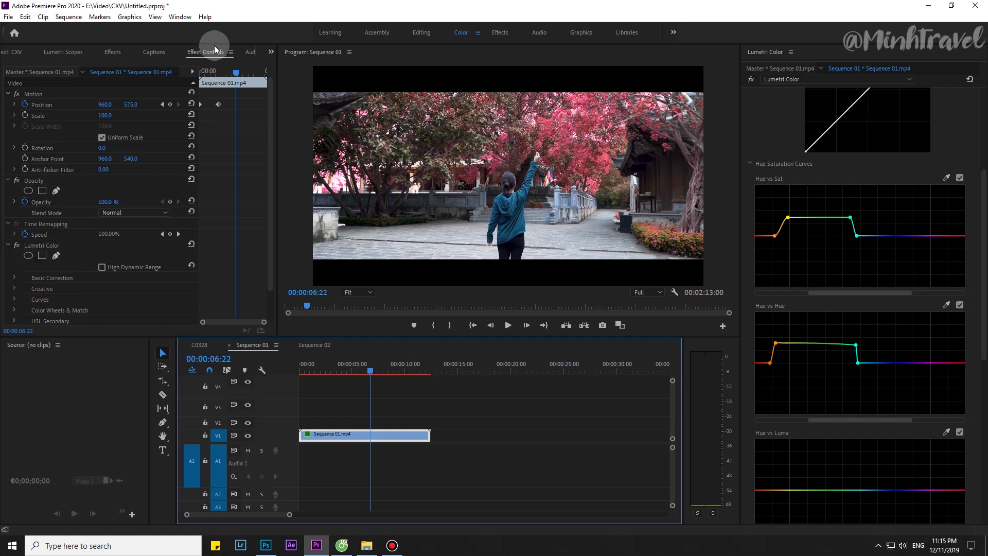
scroll(77, 198, down, 2)
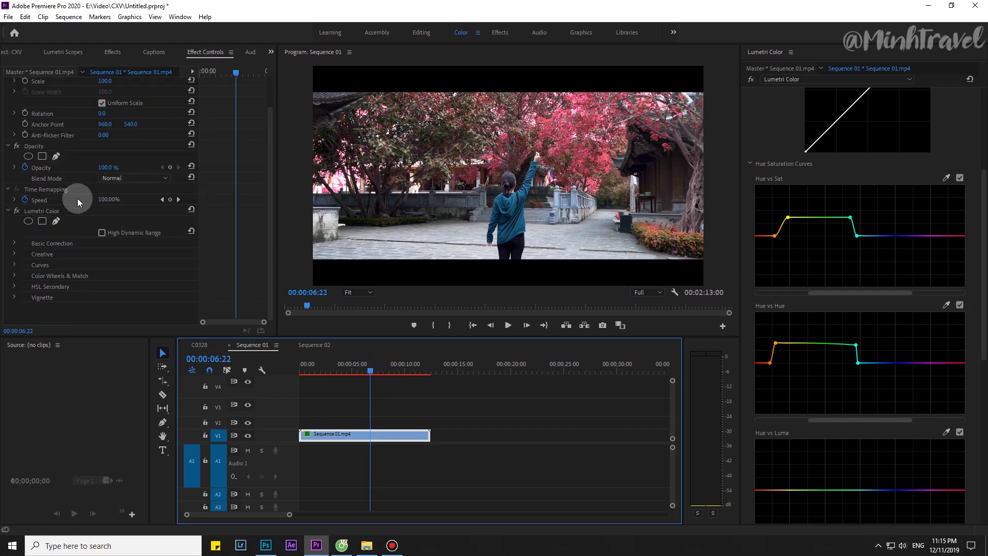
- Add an elliptical Lumetri mask and shrink it to a tiny spot on the raised hand
click(28, 221)
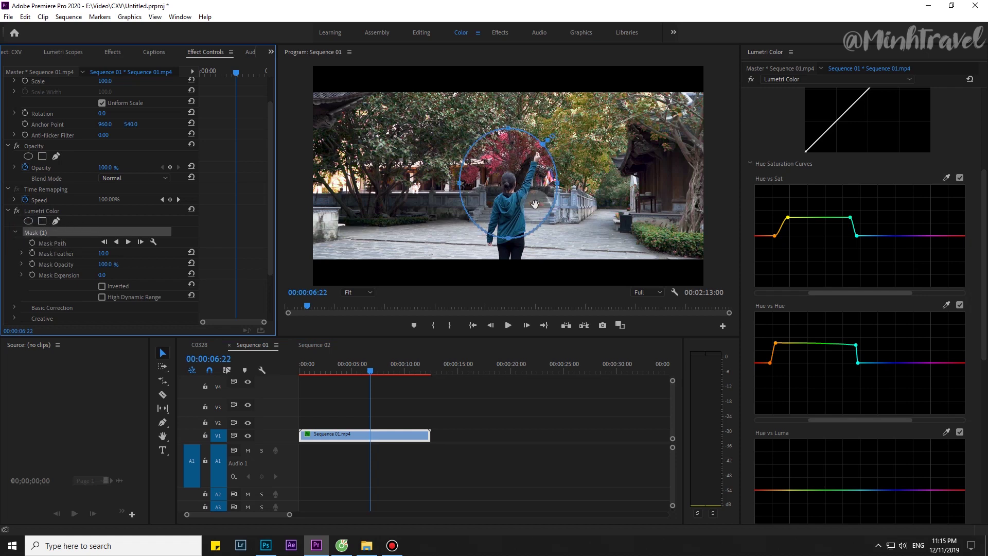
click(512, 180)
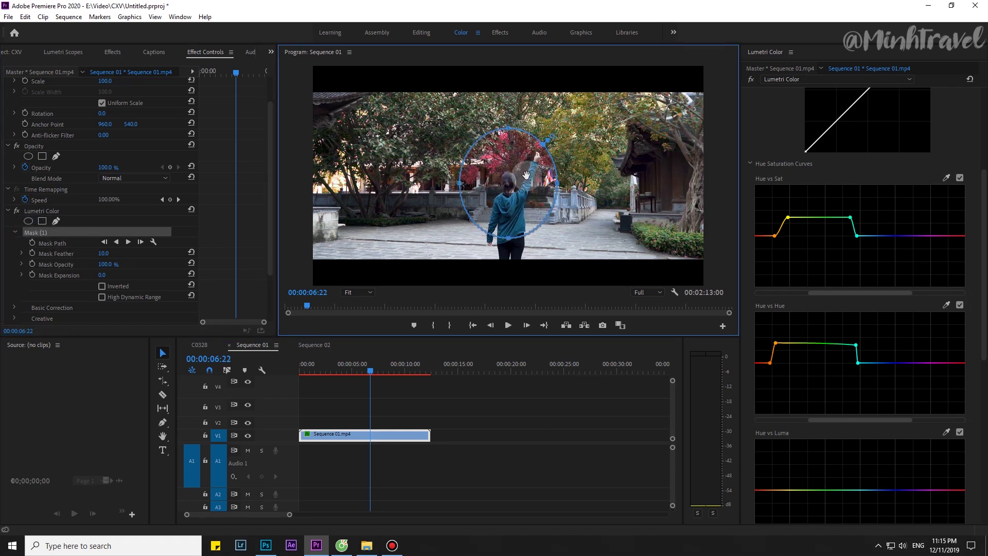
drag(543, 162, 578, 138)
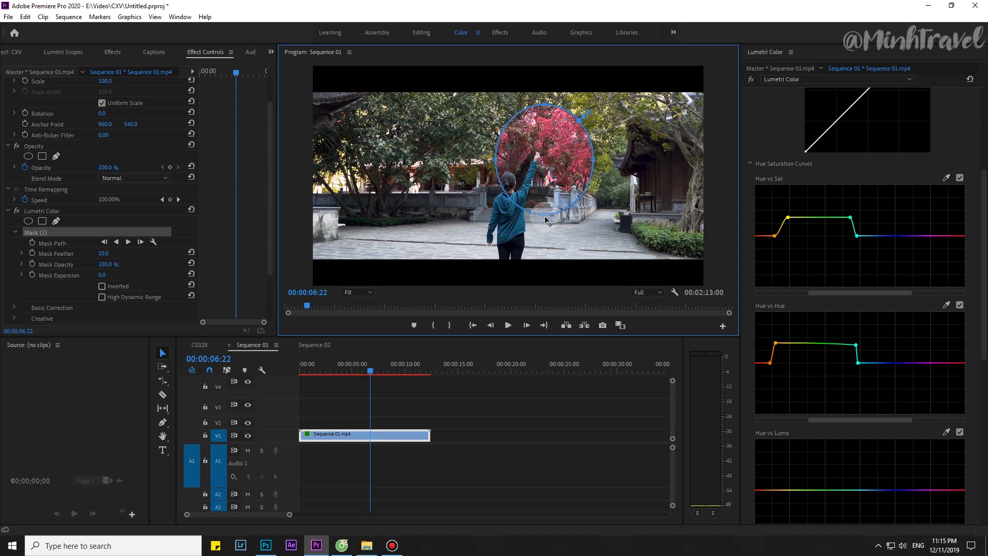
mouse_move(539, 160)
mouse_down()
mouse_move(543, 126)
mouse_move(541, 158)
mouse_up()
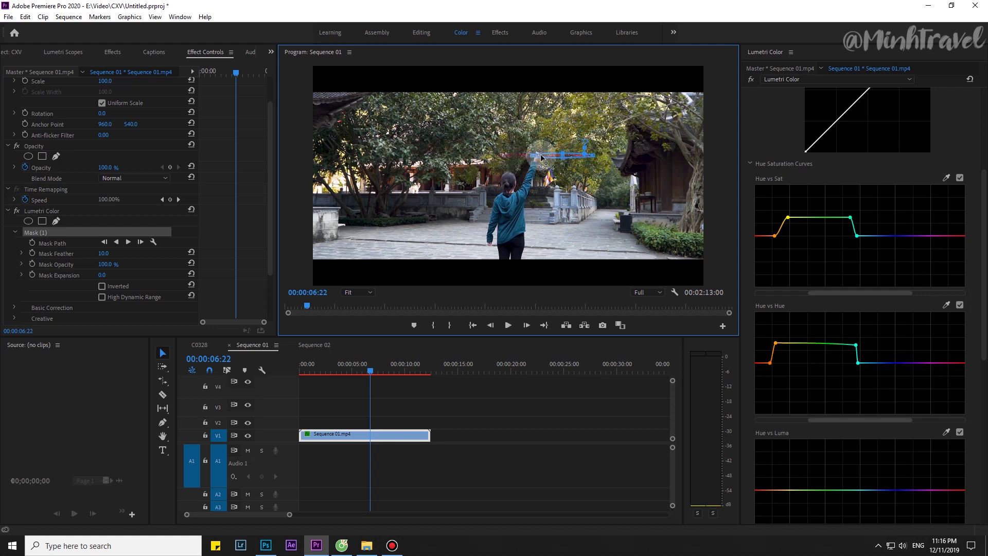
drag(594, 157, 536, 153)
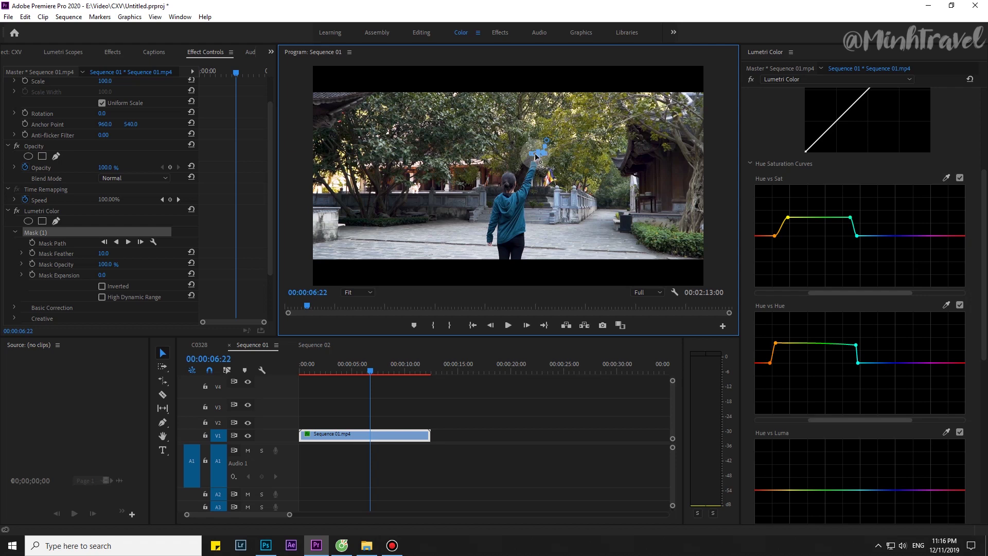
click(434, 412)
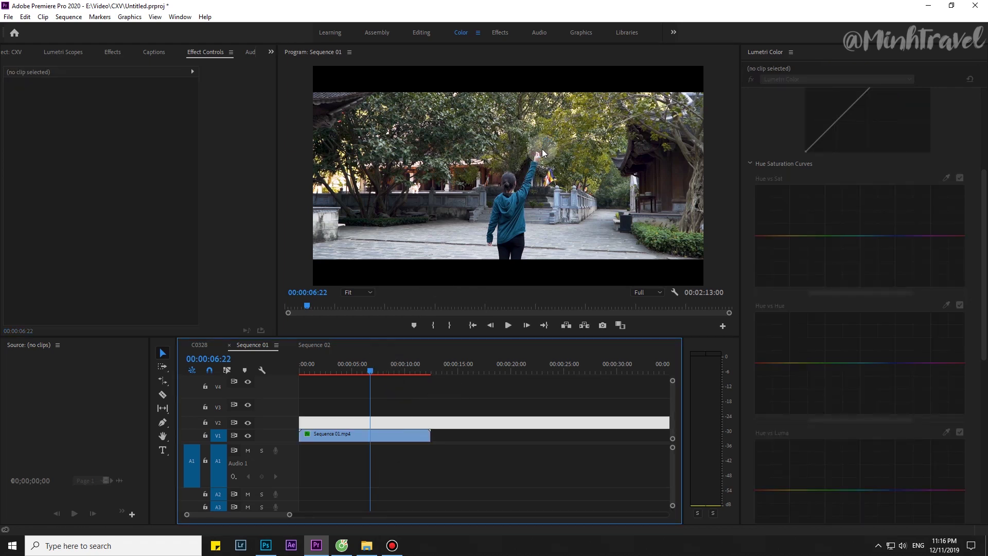
- Set the Lumetri Mask Feather to 100 and move the playhead to 00:00:03:24
click(369, 435)
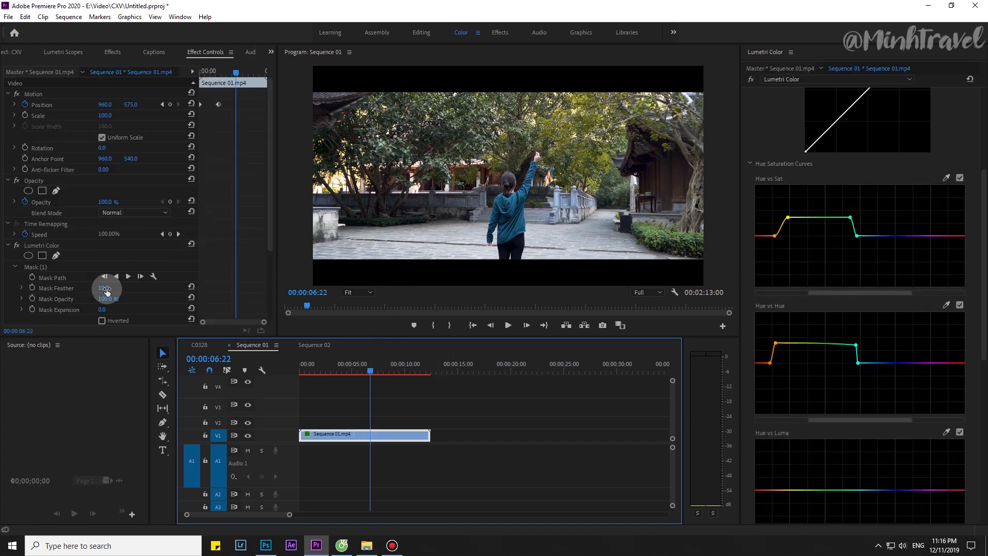
click(105, 287)
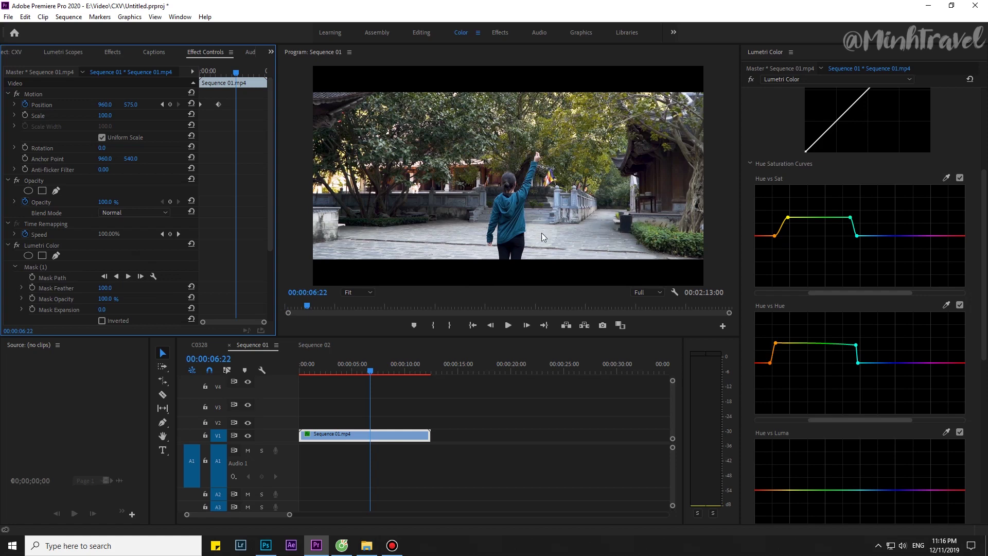
mouse_move(358, 366)
mouse_down()
mouse_move(309, 385)
mouse_move(365, 385)
mouse_move(340, 393)
mouse_up()
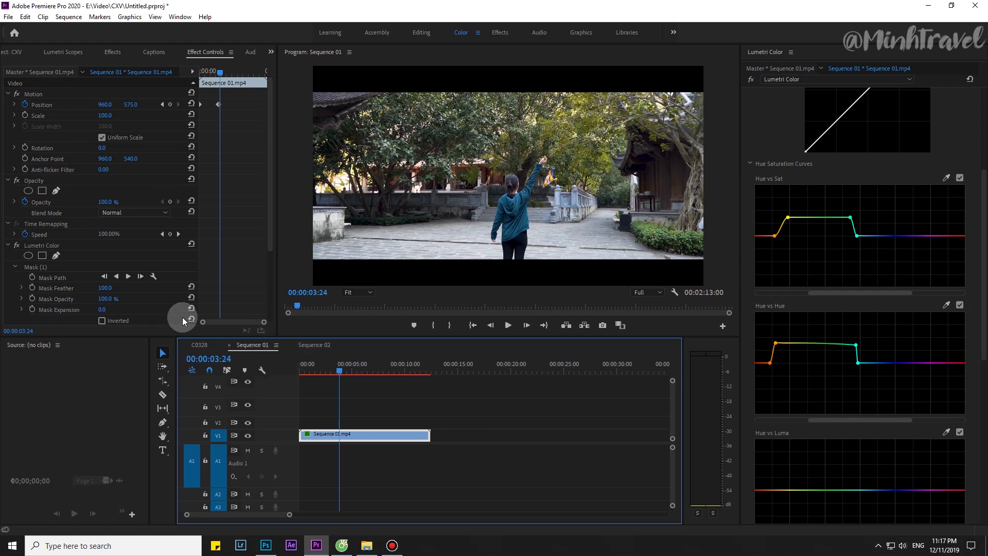
- Keyframe Mask Expansion from 0.0 at 3:24 to 1308.0 at 7:01, then scrub to preview
scroll(181, 285, down, 2)
click(32, 289)
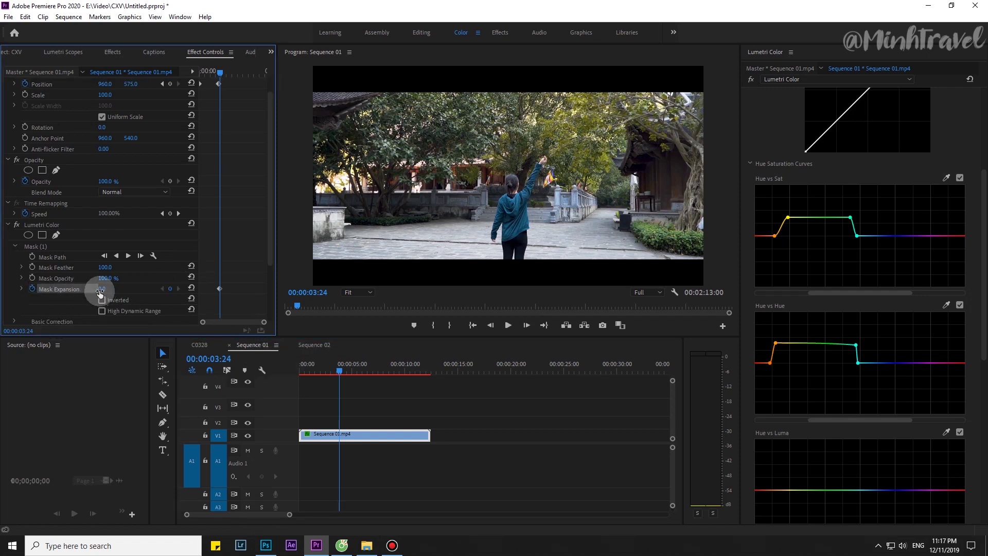
drag(340, 375, 374, 371)
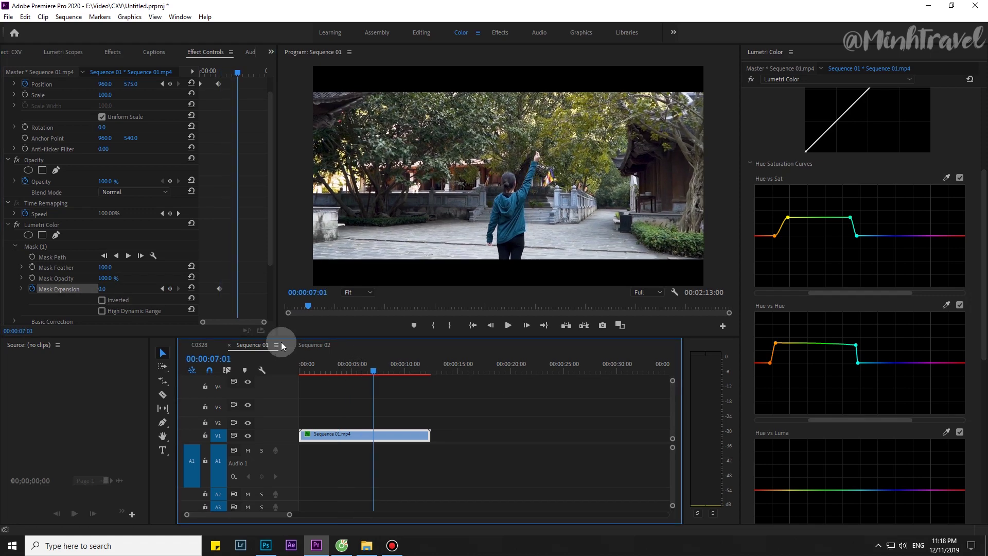
click(34, 247)
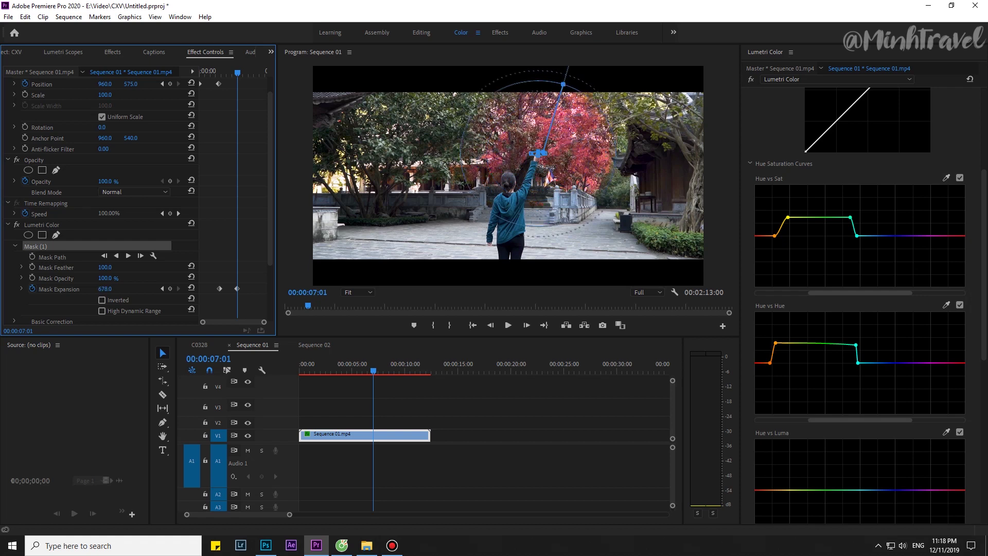
drag(105, 289, 180, 289)
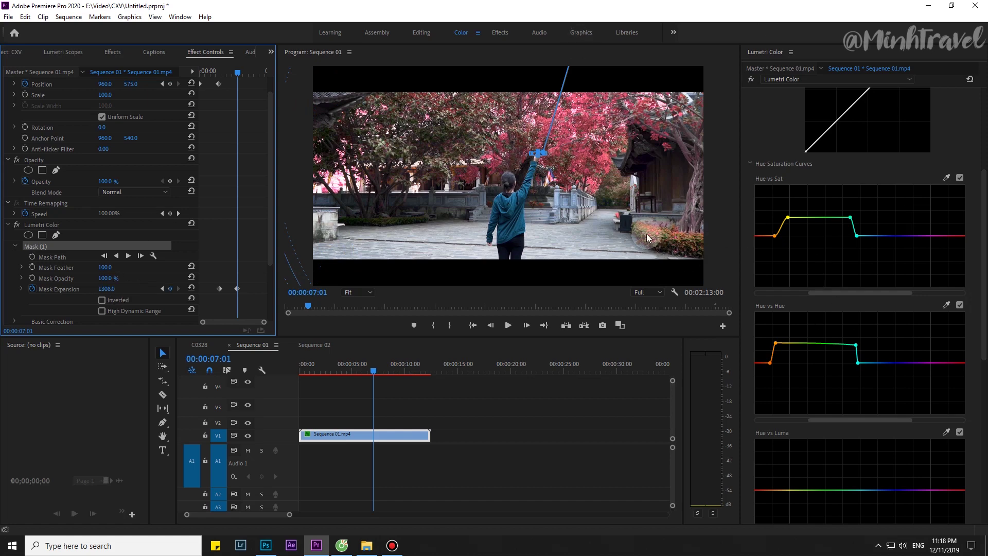
click(373, 372)
mouse_move(371, 374)
mouse_down()
mouse_move(344, 381)
mouse_move(370, 383)
mouse_up()
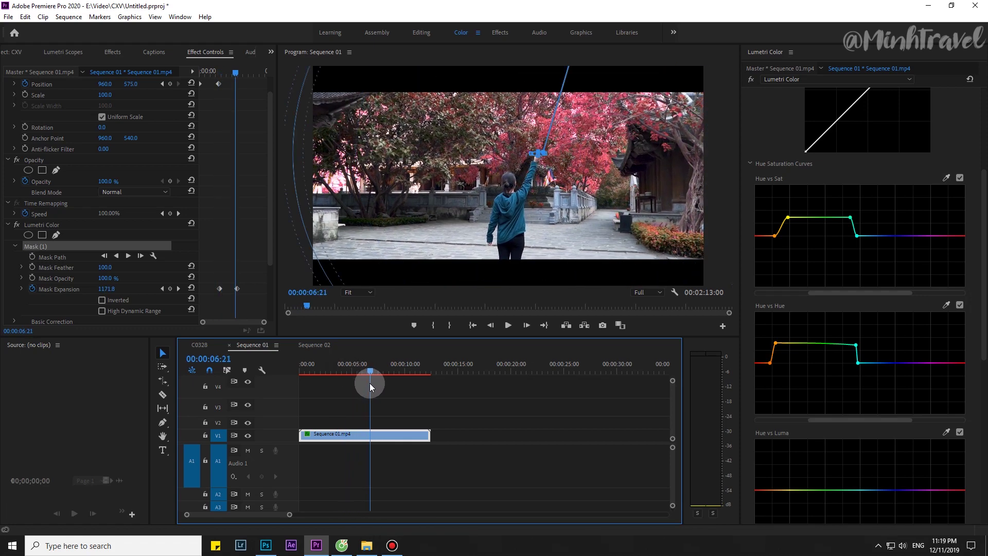
- Set both Mask Expansion keyframes to Ease In and zoom the timeline out
drag(250, 272, 216, 296)
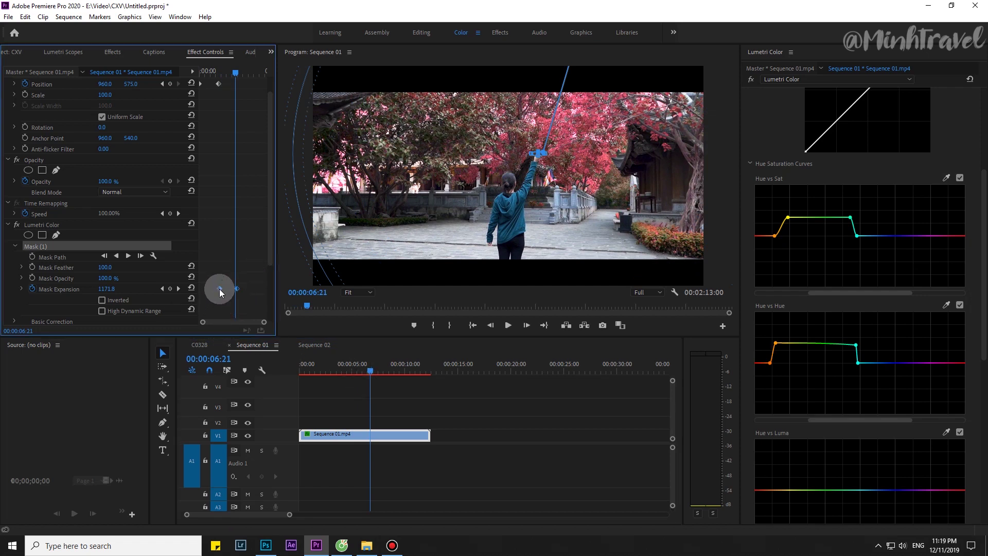
right_click(219, 290)
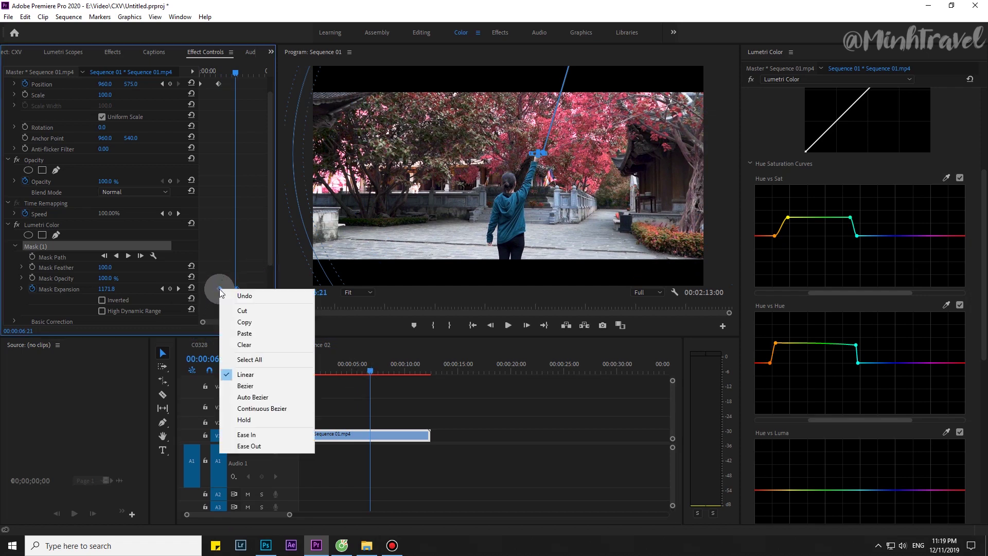
click(253, 434)
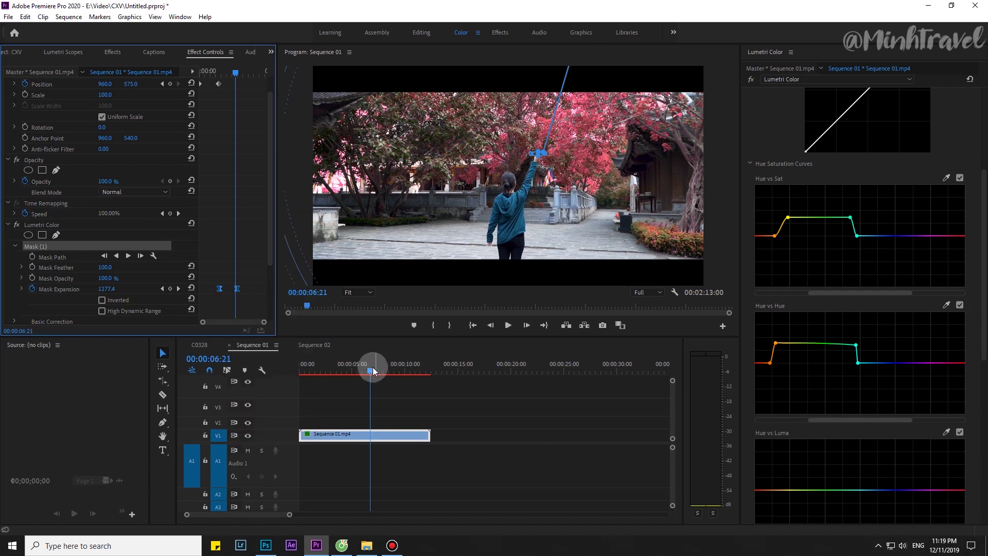
click(366, 369)
key(minus)
key(minus)
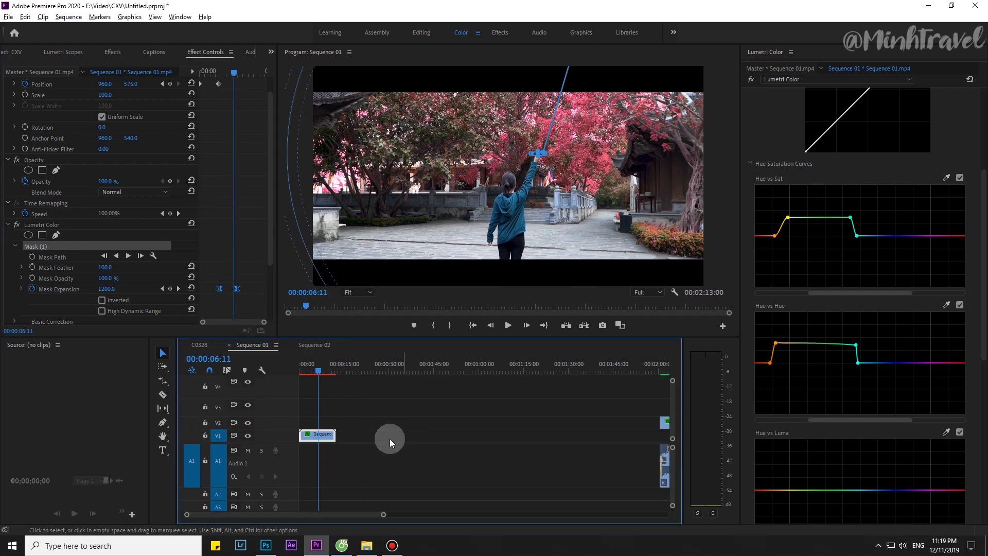
- Move the music clip to the start of A1 and bring the dust particles clip near the start
key(minus)
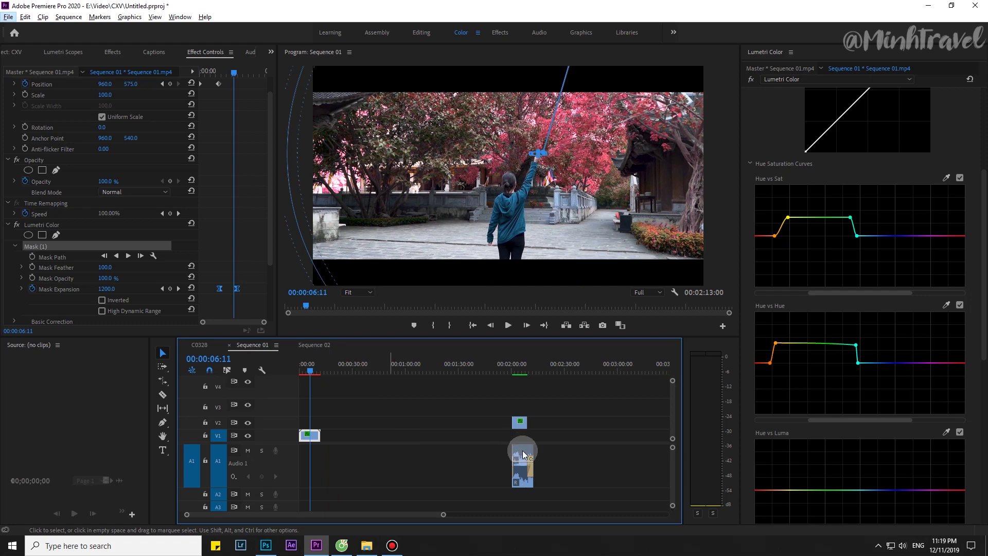
drag(524, 454, 311, 455)
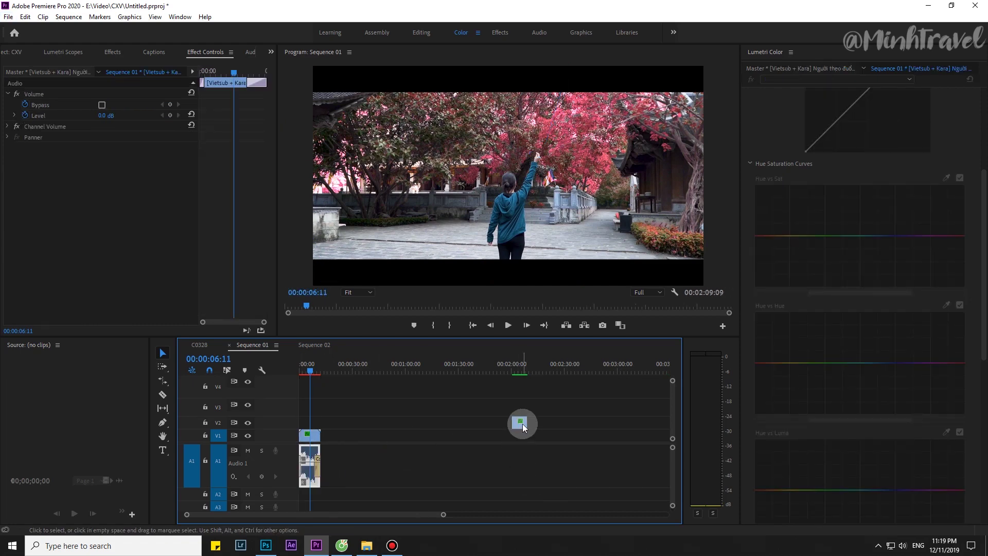
drag(523, 427, 343, 407)
click(342, 373)
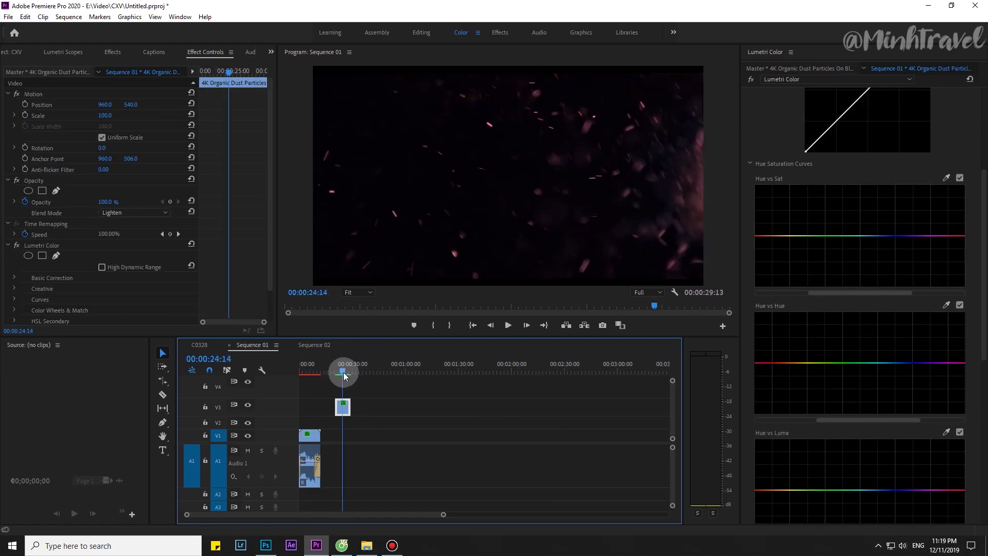
key(space)
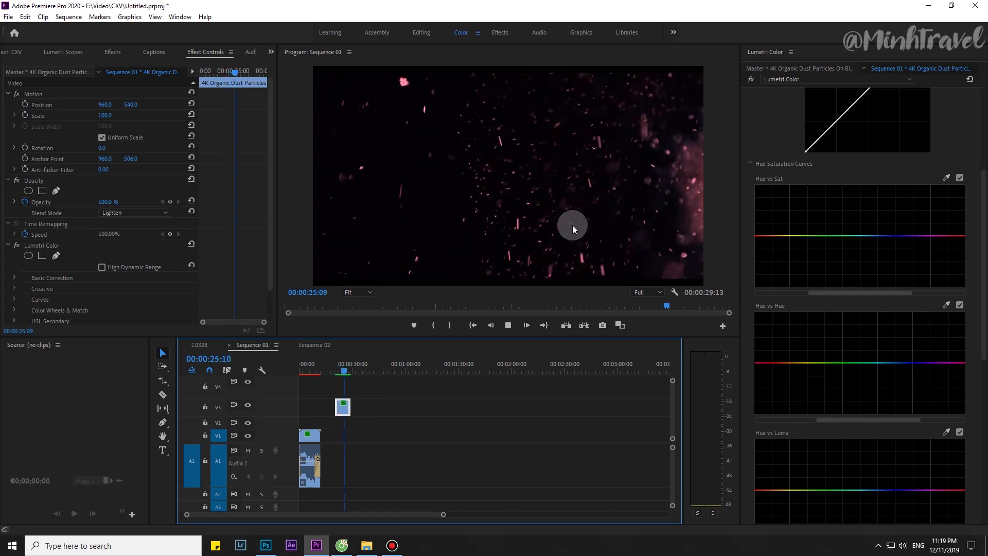
- Place the 4K Organic Dust Particles clip on V2 above the video and preview the opening
drag(340, 412, 315, 423)
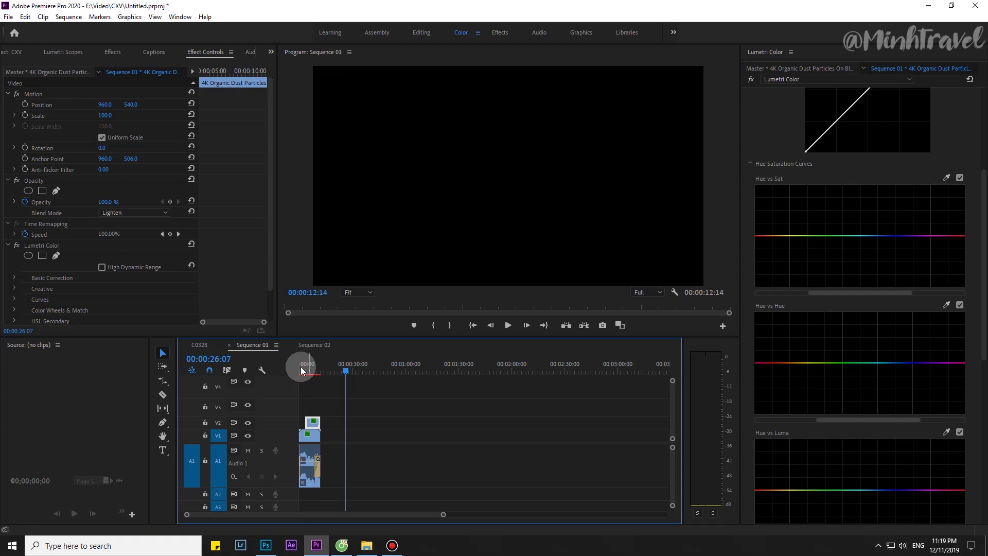
click(301, 370)
drag(302, 383, 309, 376)
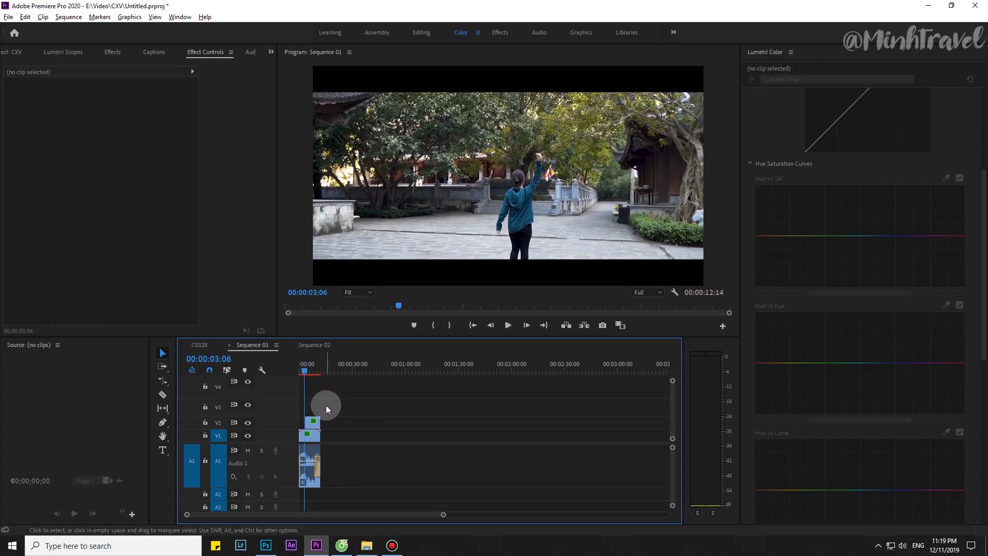
drag(308, 370, 307, 375)
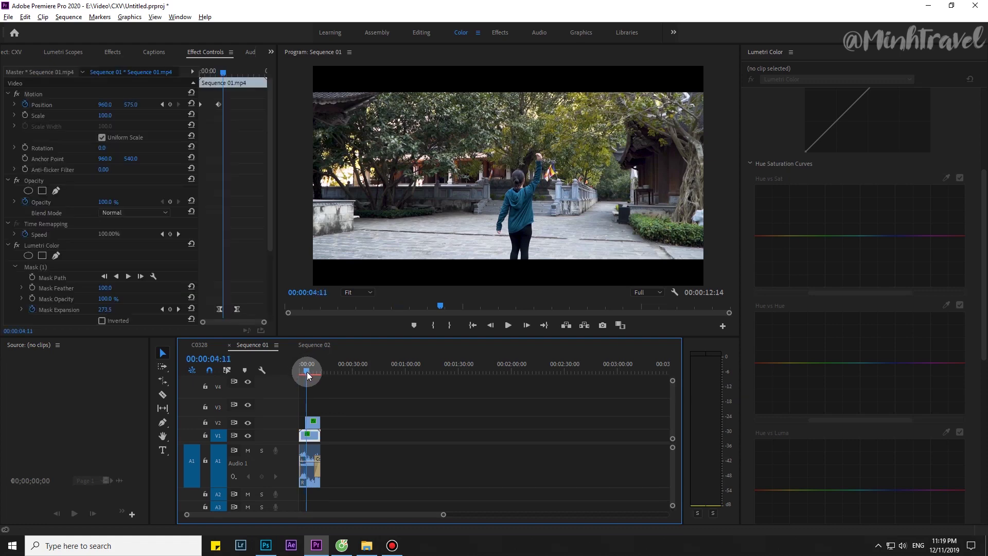
key(Home)
key(equal)
key(equal)
click(338, 387)
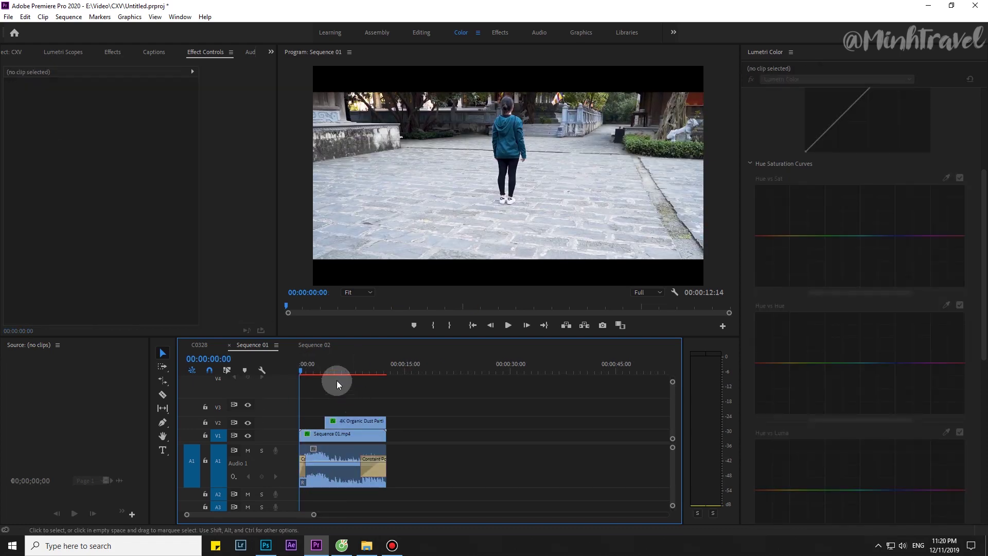
drag(331, 370, 336, 371)
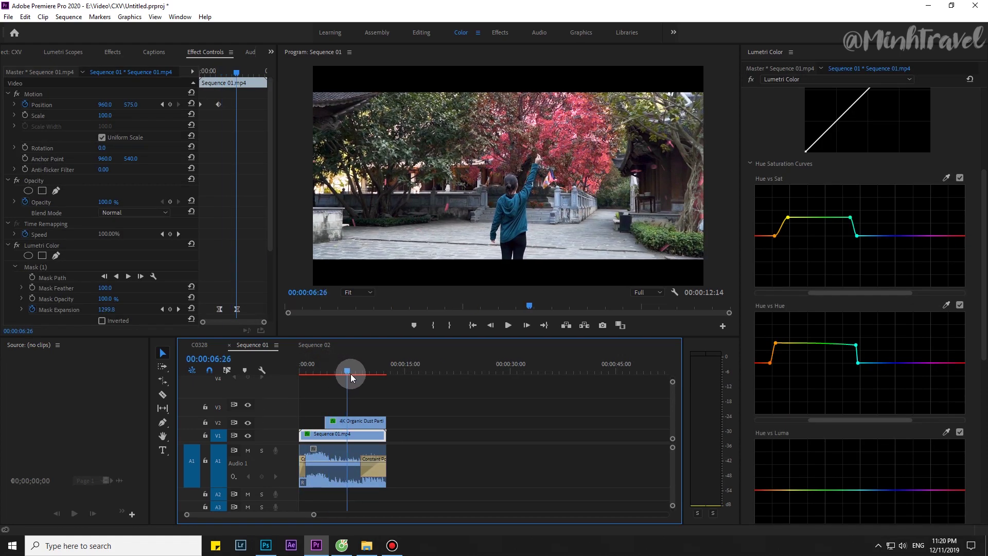